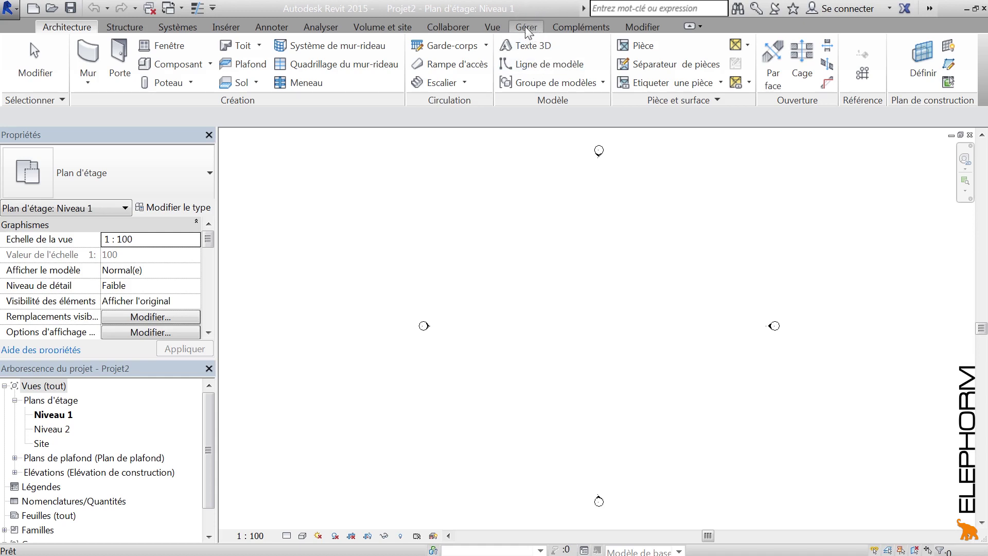
Set the project's length unit to centimetres with 0 decimals in the project units
left_click(526, 27)
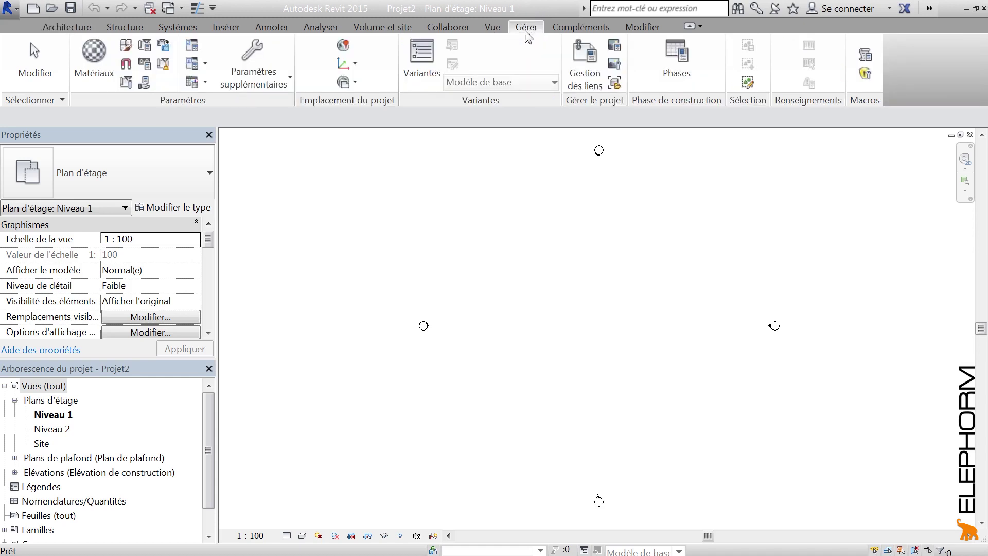
left_click(145, 64)
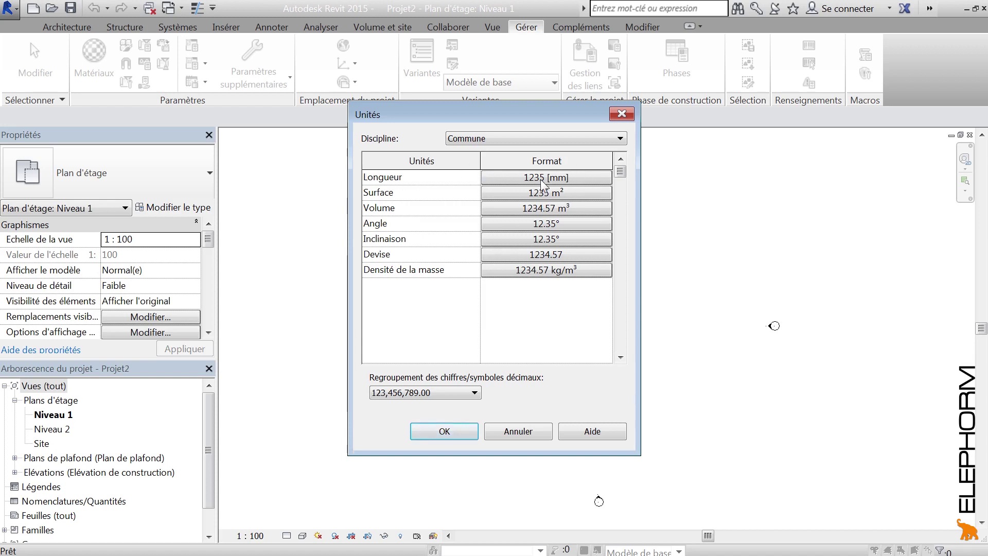
left_click(568, 177)
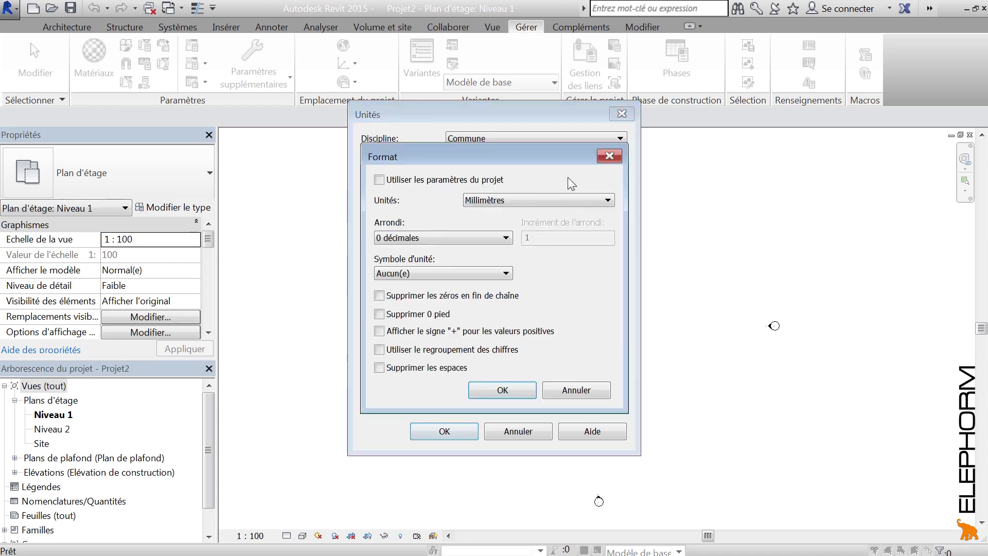
left_click(549, 200)
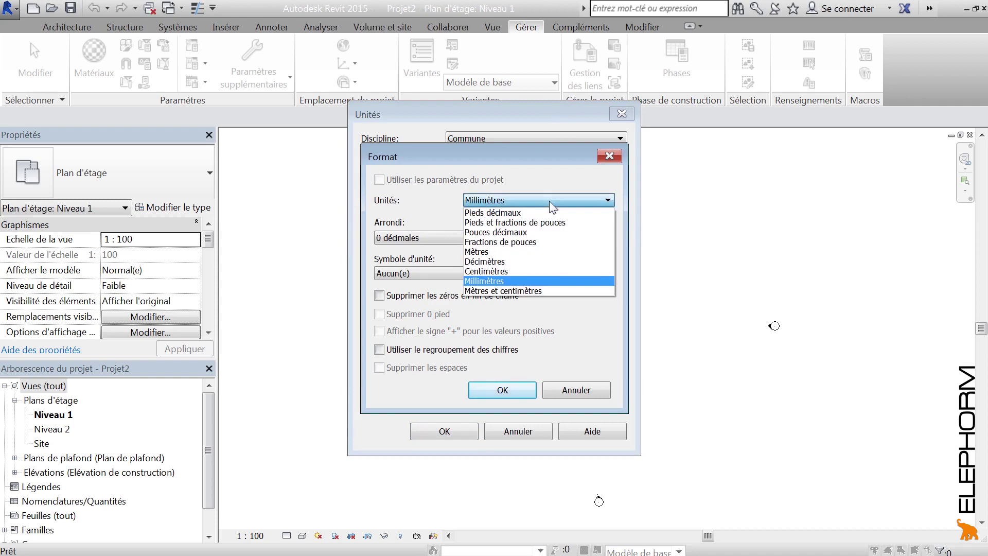
left_click(488, 272)
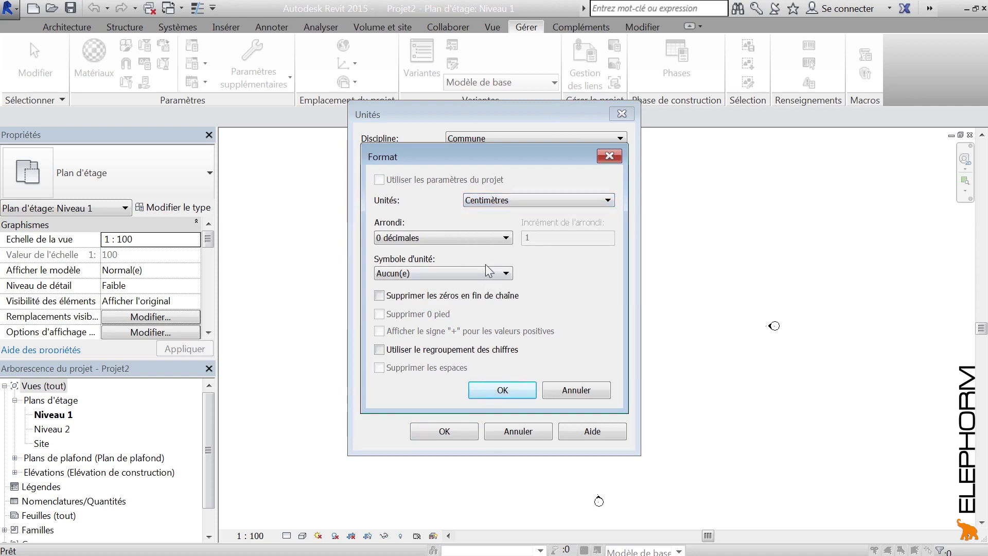
left_click(502, 390)
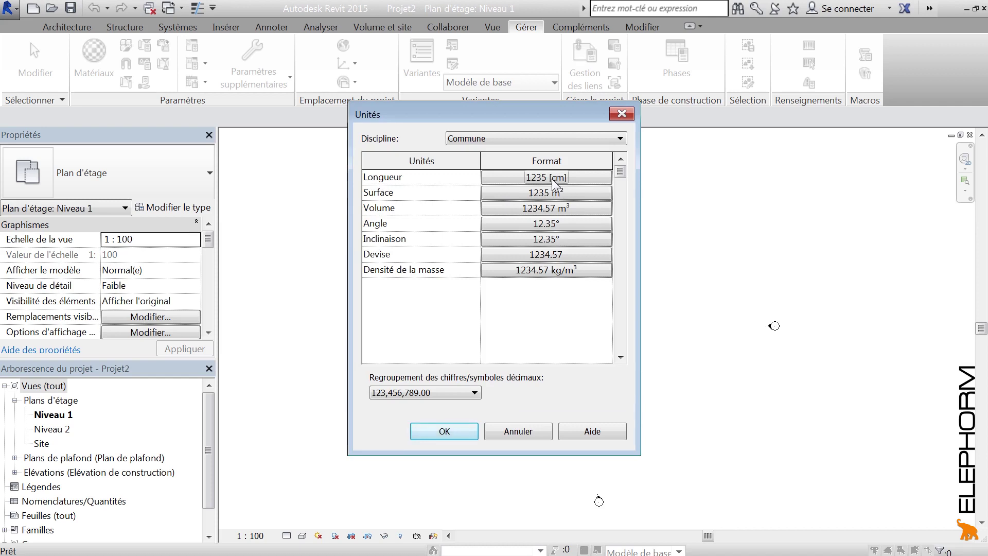
left_click(455, 432)
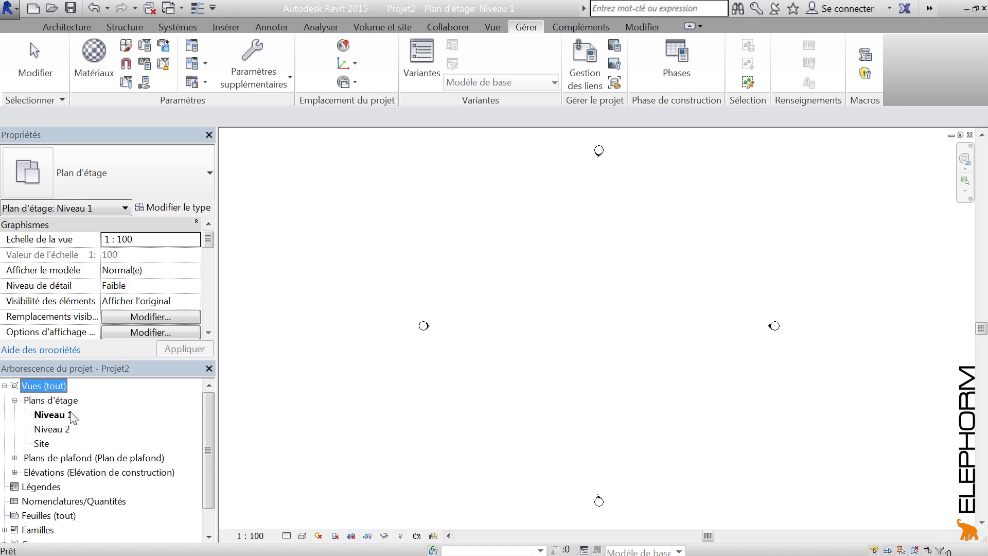
left_click(57, 417)
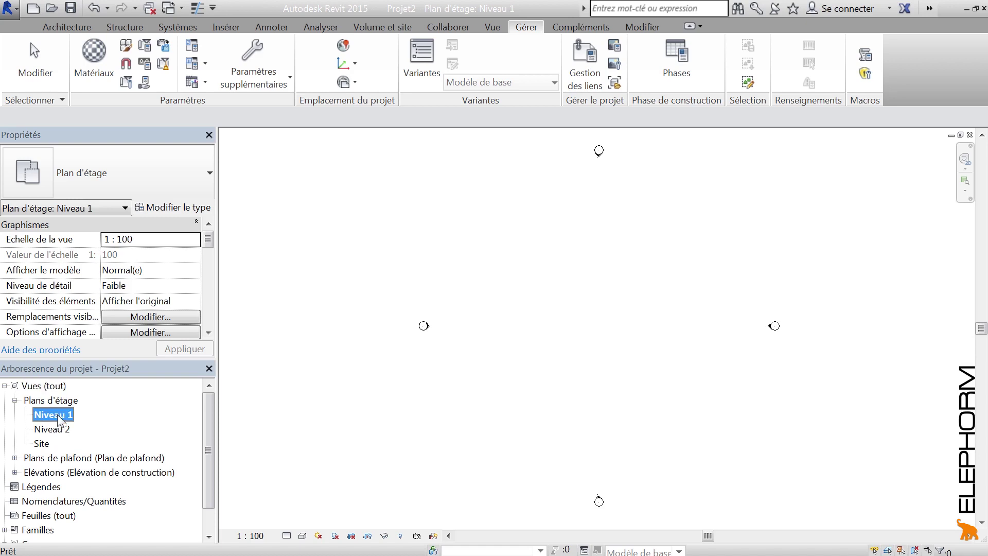
left_click(56, 430)
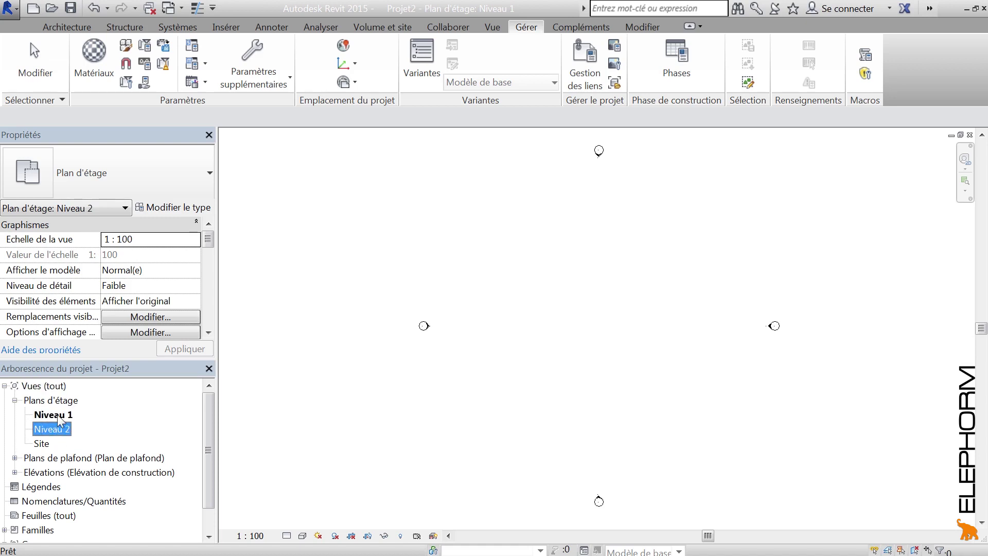
left_click(49, 418)
left_click(58, 432)
left_click(57, 417)
left_click(57, 431)
Rename the Niveau 1 floor plan as Niveau 0, and rename the corresponding level and views with it
left_click(58, 417)
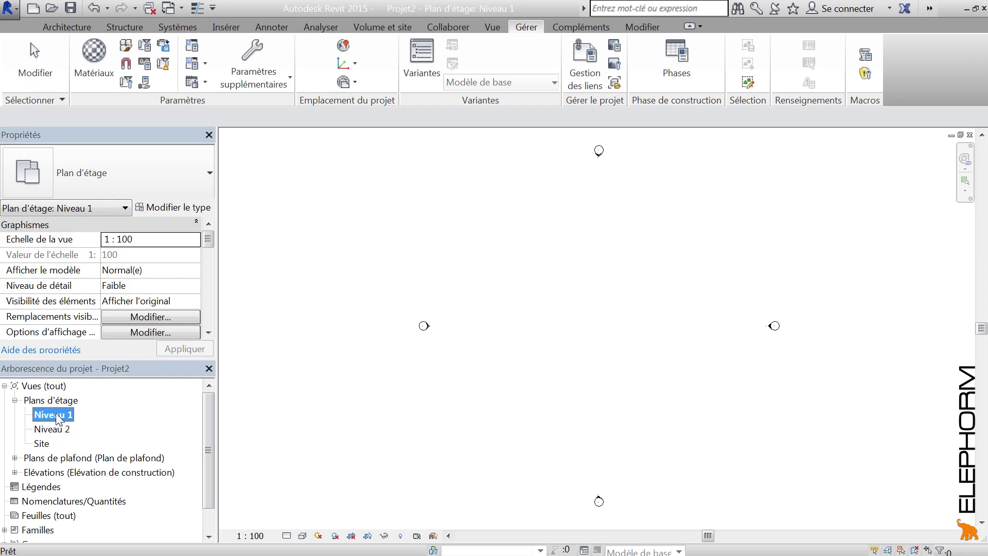
right_click(57, 415)
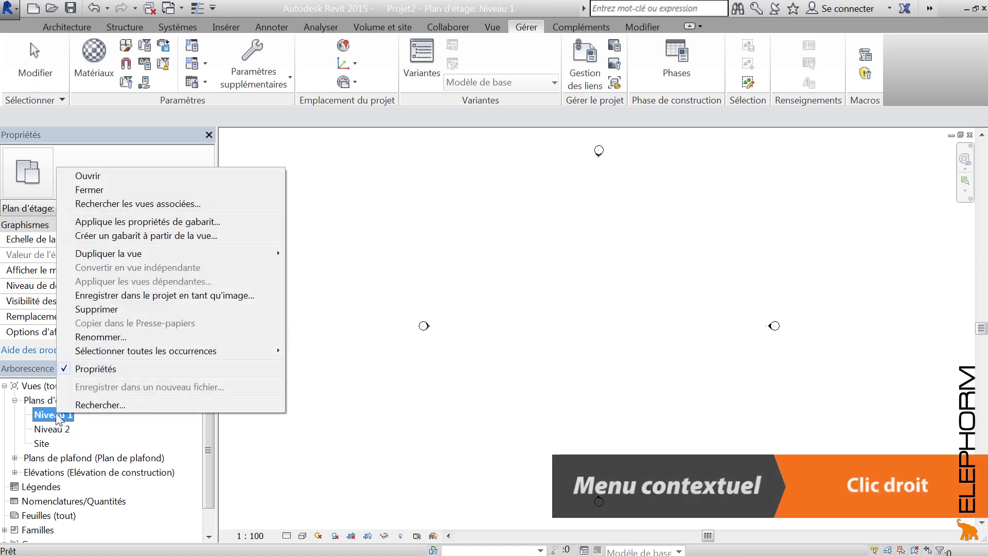
left_click(106, 338)
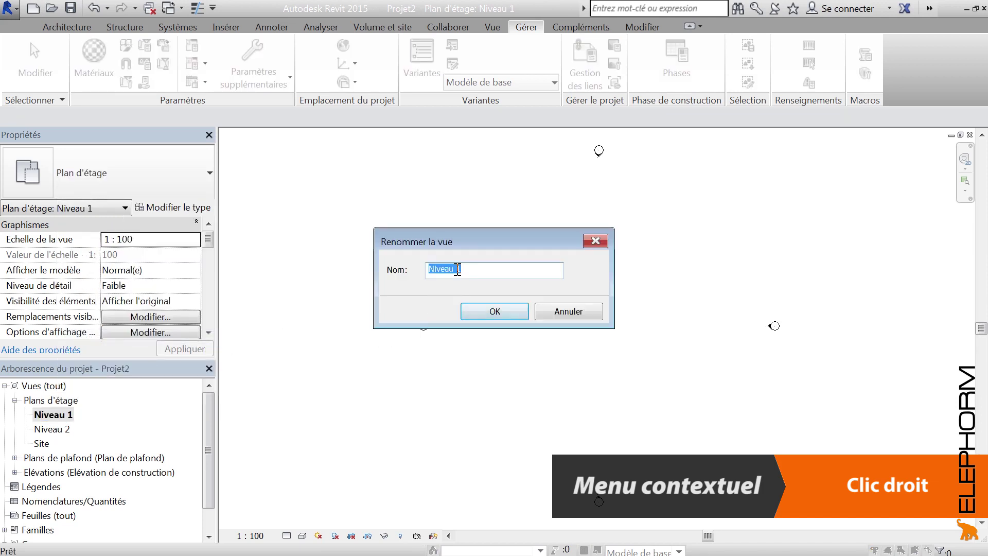
left_click_drag(457, 269, 475, 269)
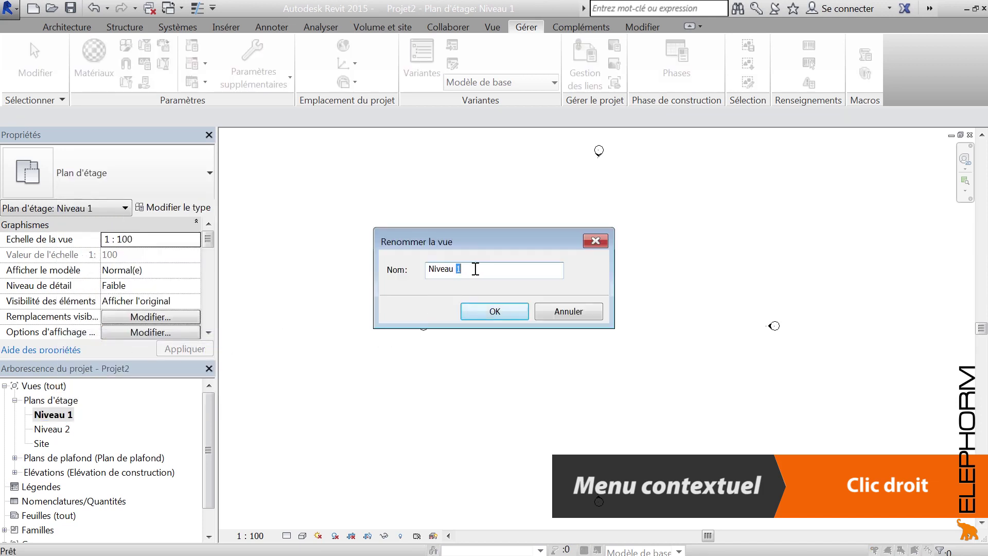
left_click(482, 310)
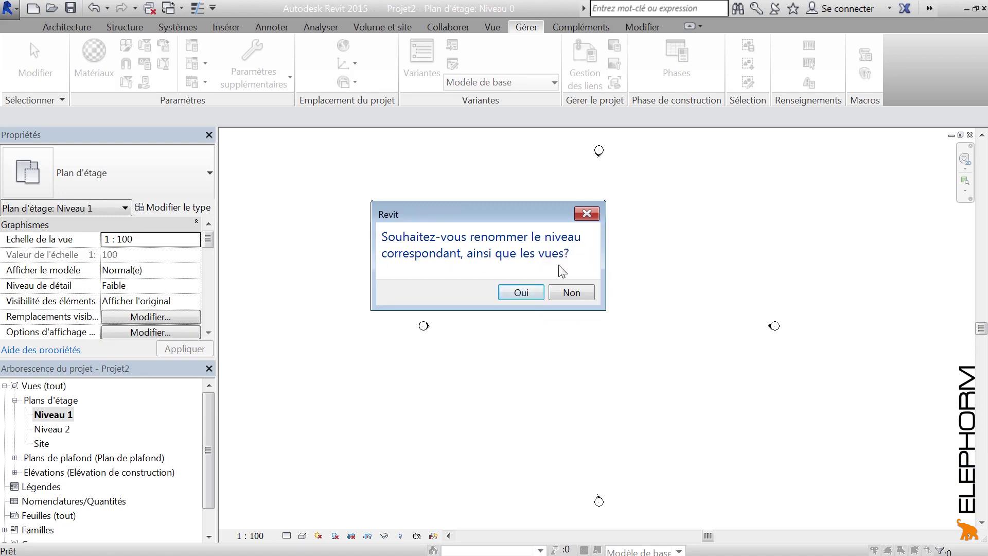
left_click(525, 292)
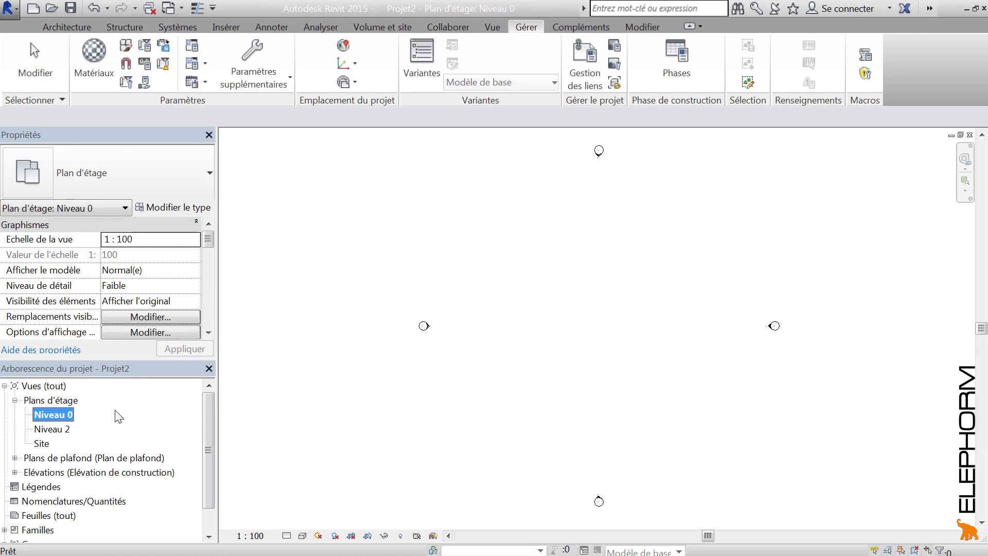
Rename the Niveau 2 floor plan as Niveau 1, including its corresponding level and views
right_click(50, 428)
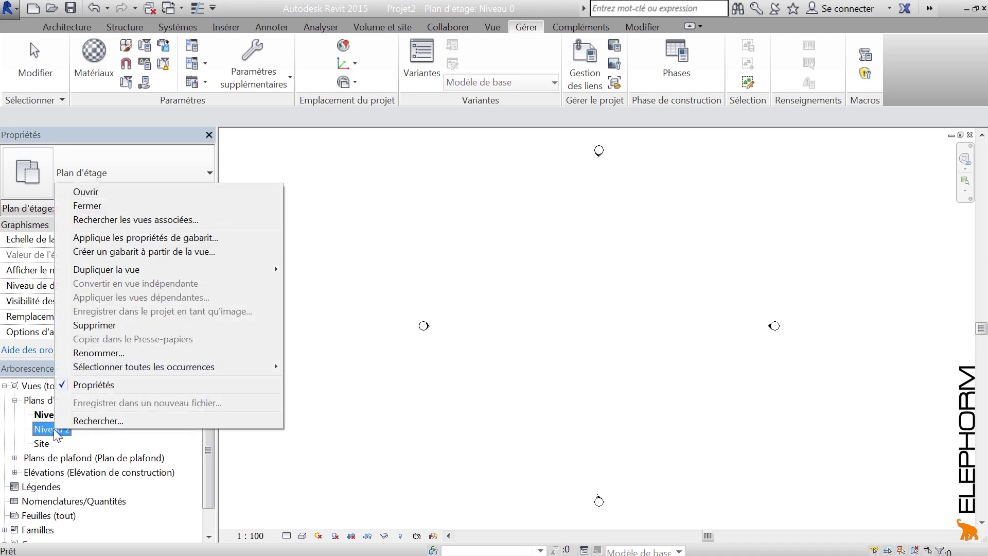
left_click(96, 353)
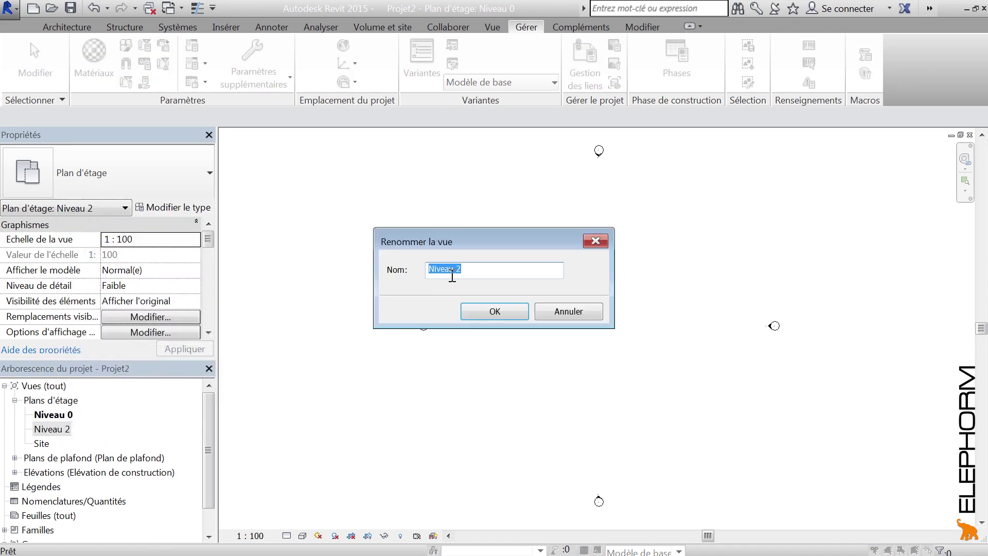
left_click_drag(458, 268, 478, 271)
left_click(485, 311)
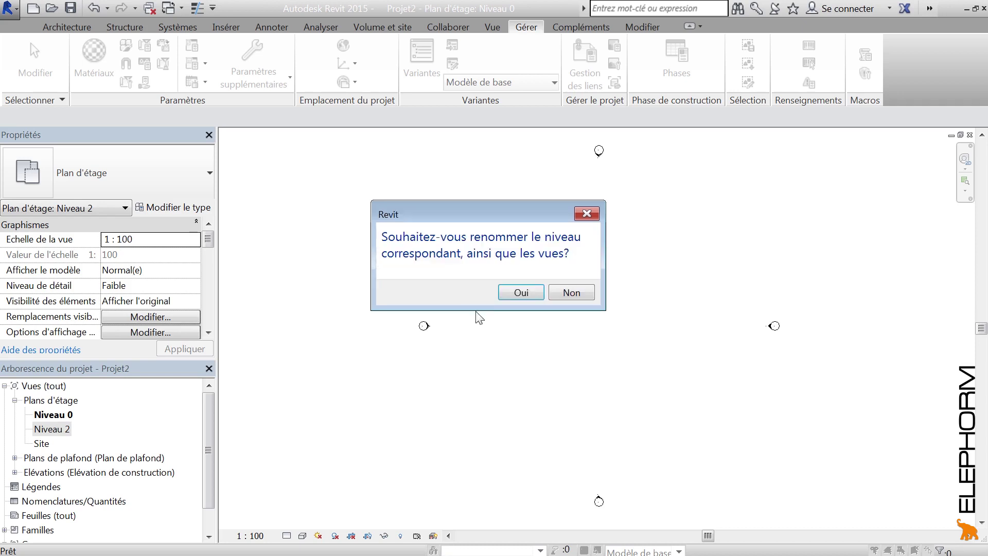
left_click(525, 289)
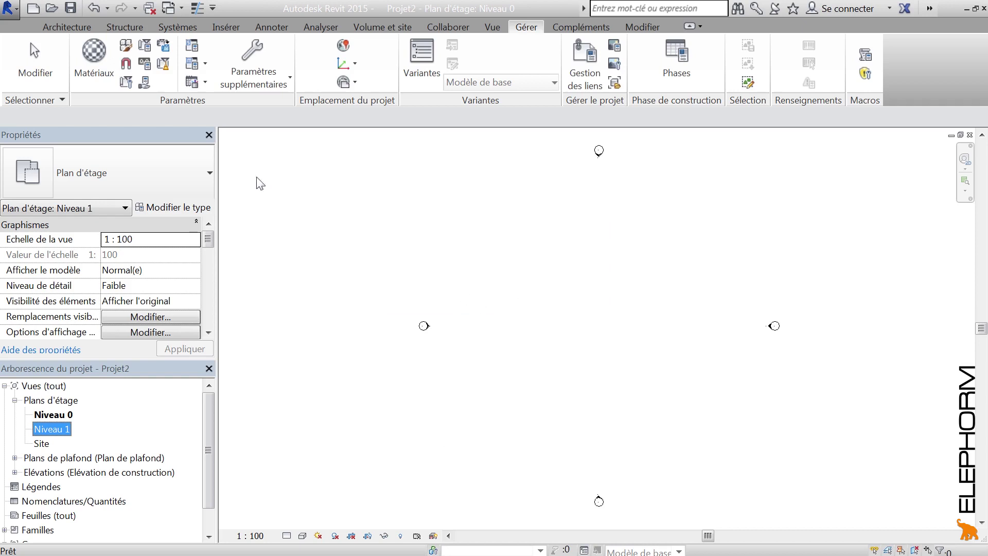
Save the project as a template file named "Gabarit test" in the Data Elephorm folder on the desktop
left_click(11, 15)
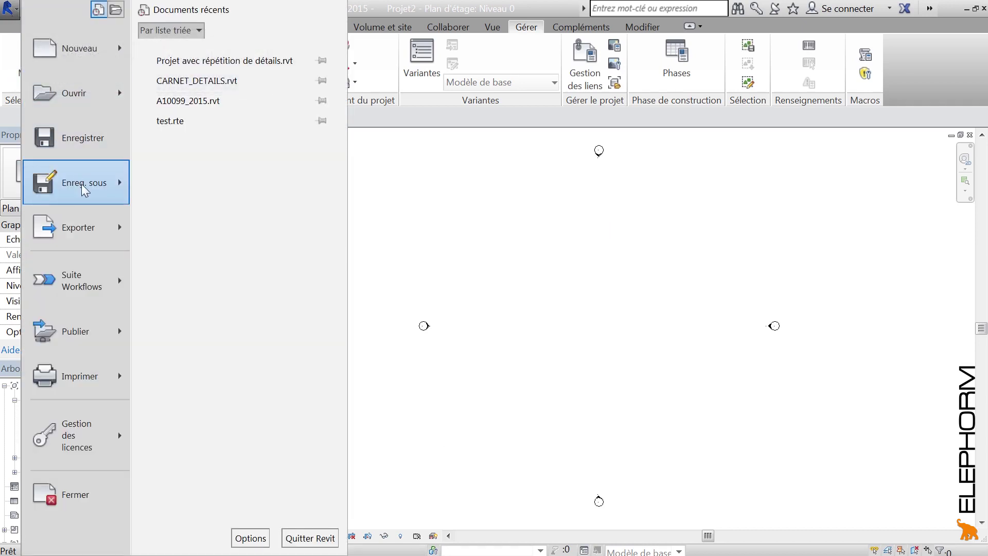
mouse_move(85, 191)
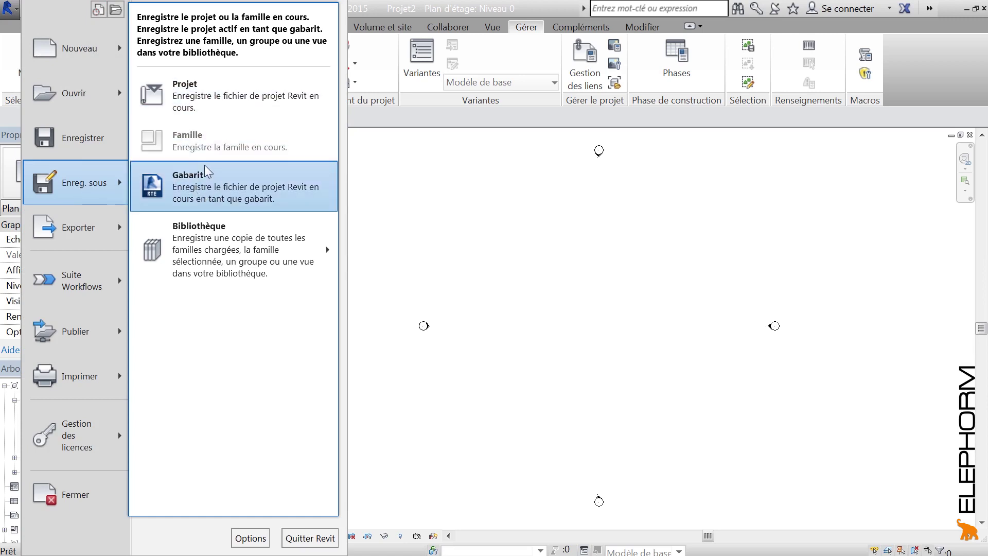
left_click(204, 193)
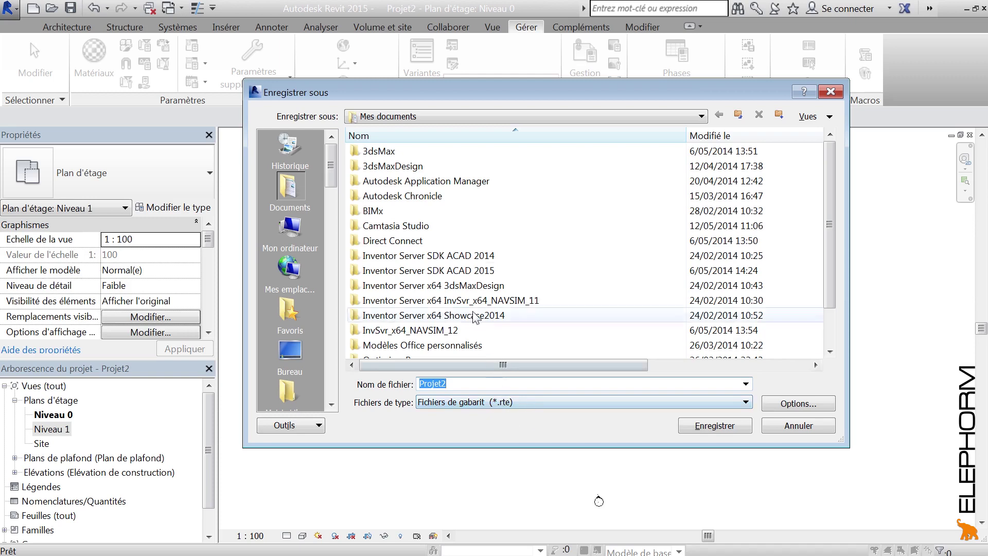
left_click(488, 113)
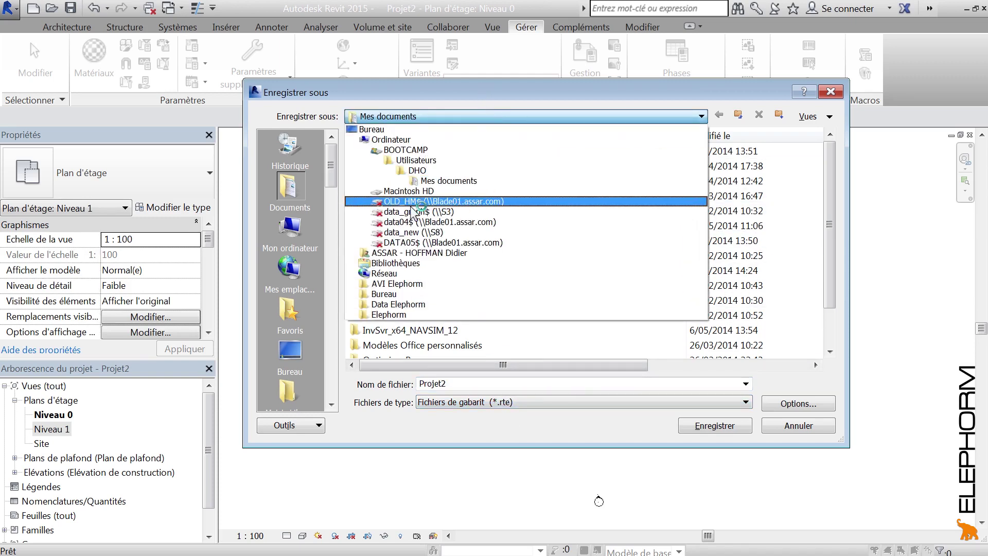
left_click(375, 130)
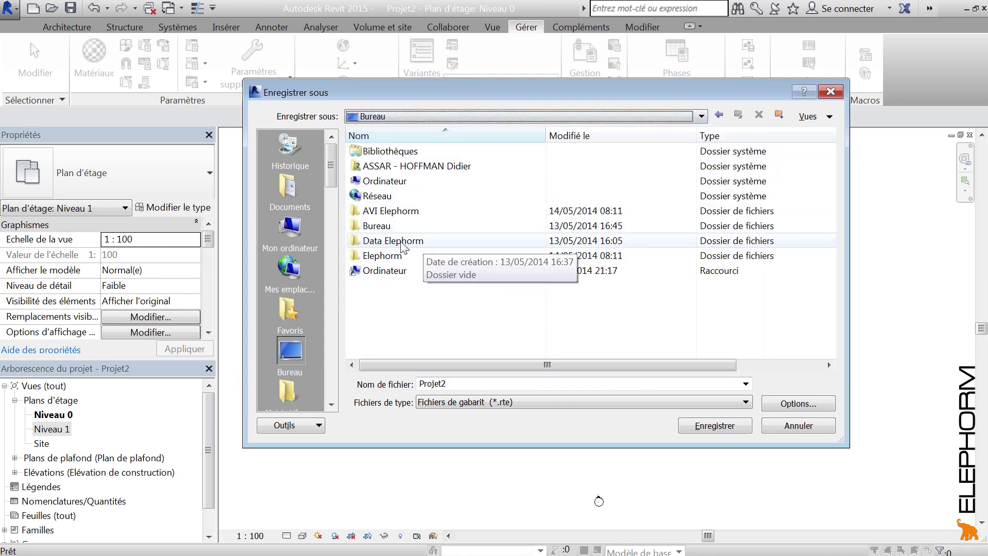
double_click(419, 242)
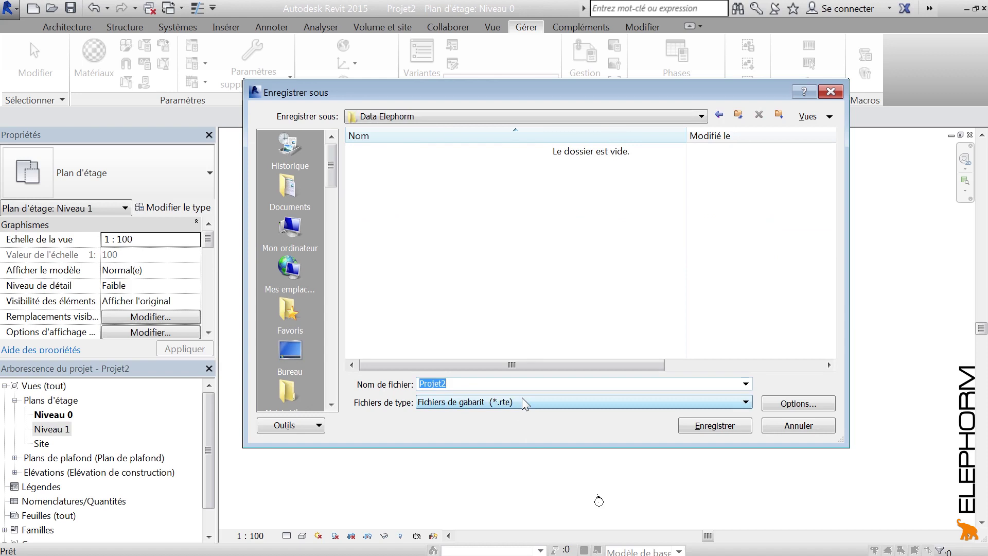
type("Gabarit test")
left_click(716, 425)
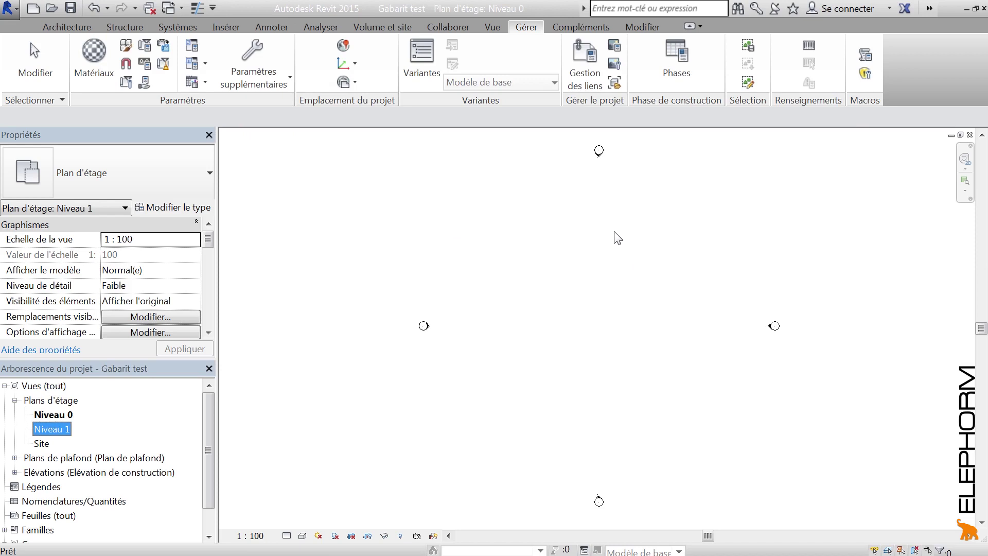
Add the Gabarit test file from the Data Elephorm folder to the project template files in the file location options
left_click(13, 12)
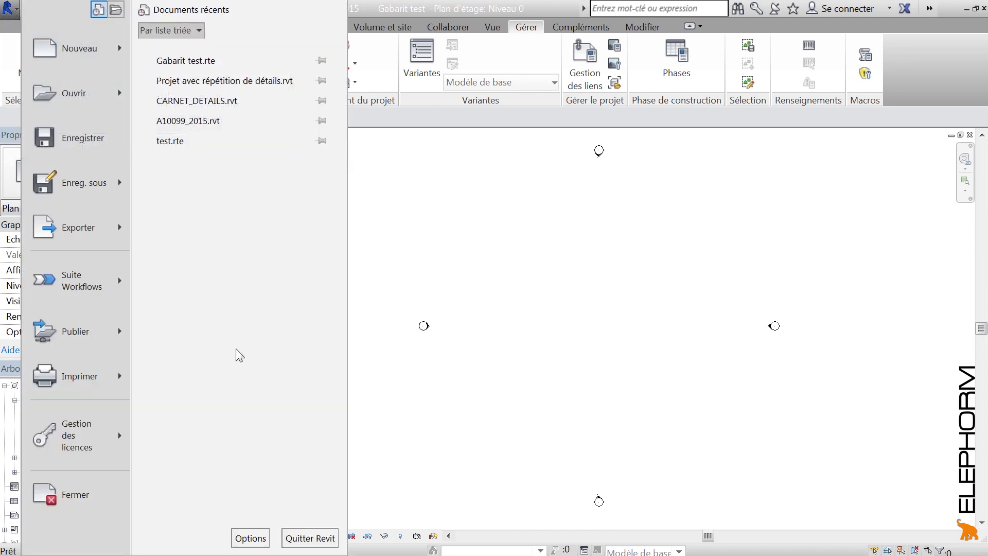
left_click(250, 537)
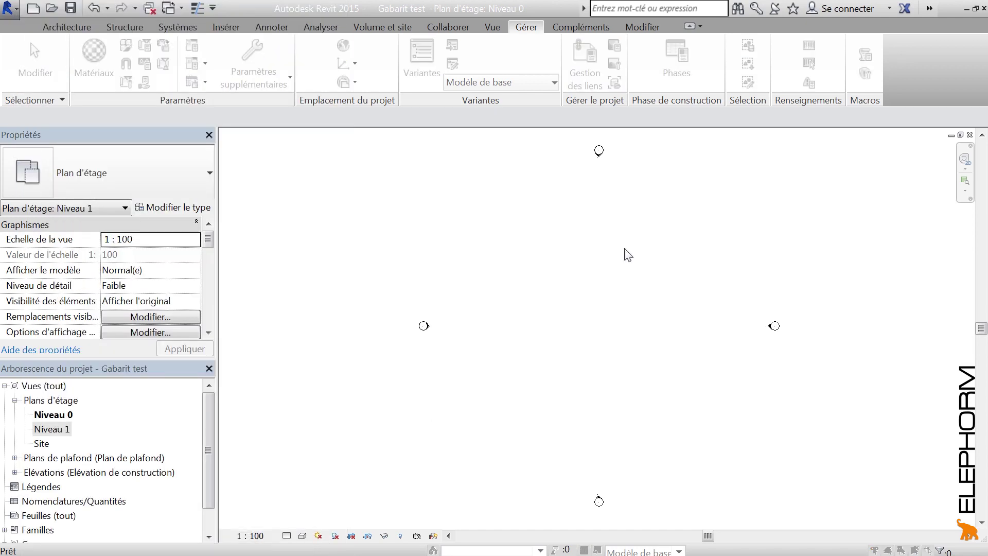
left_click_drag(603, 76, 604, 51)
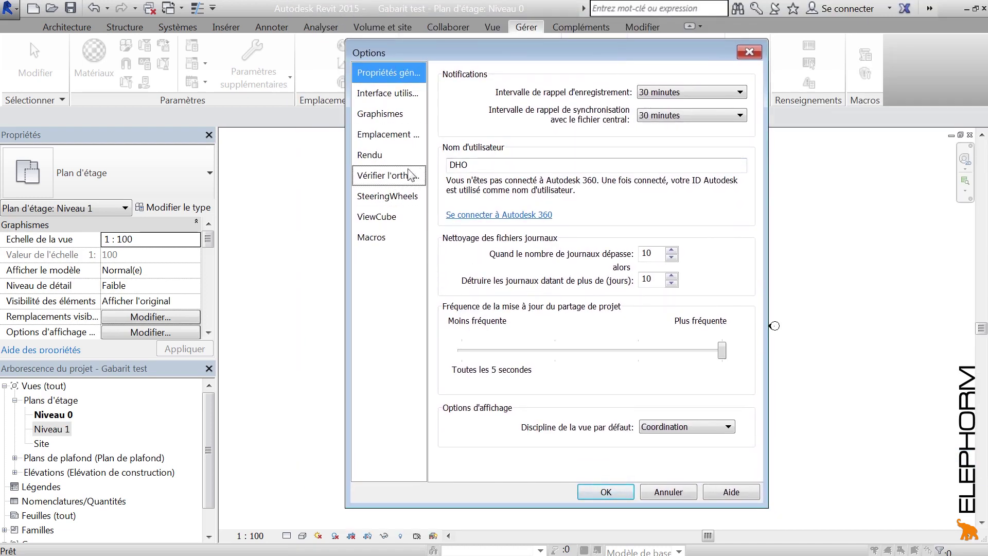
left_click(391, 134)
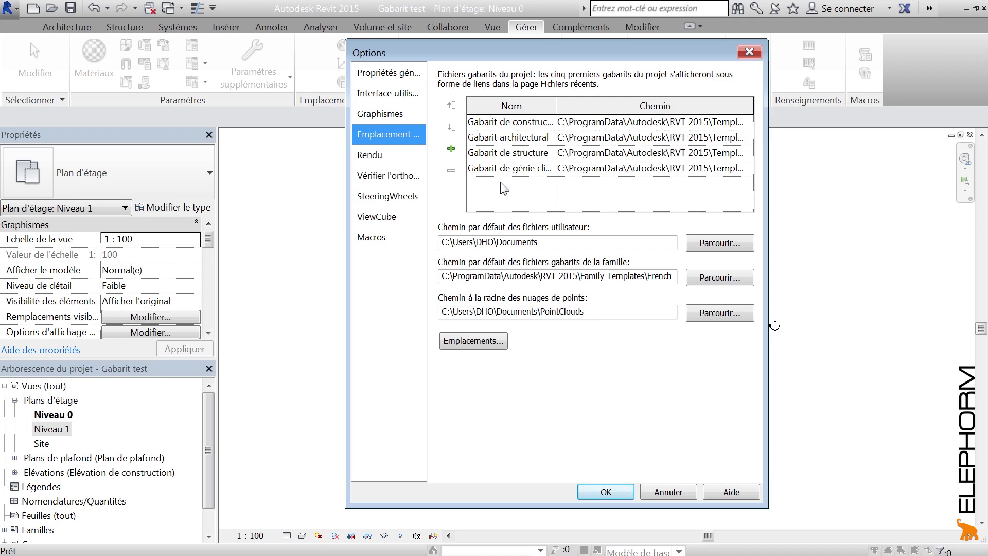
left_click(451, 150)
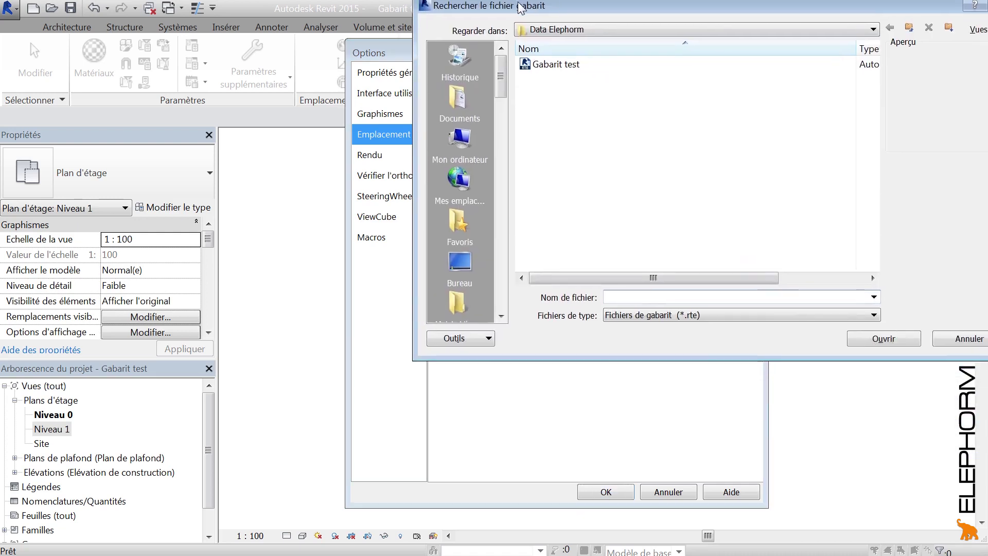
left_click_drag(594, 15, 388, 101)
left_click_drag(455, 93, 457, 120)
left_click(443, 143)
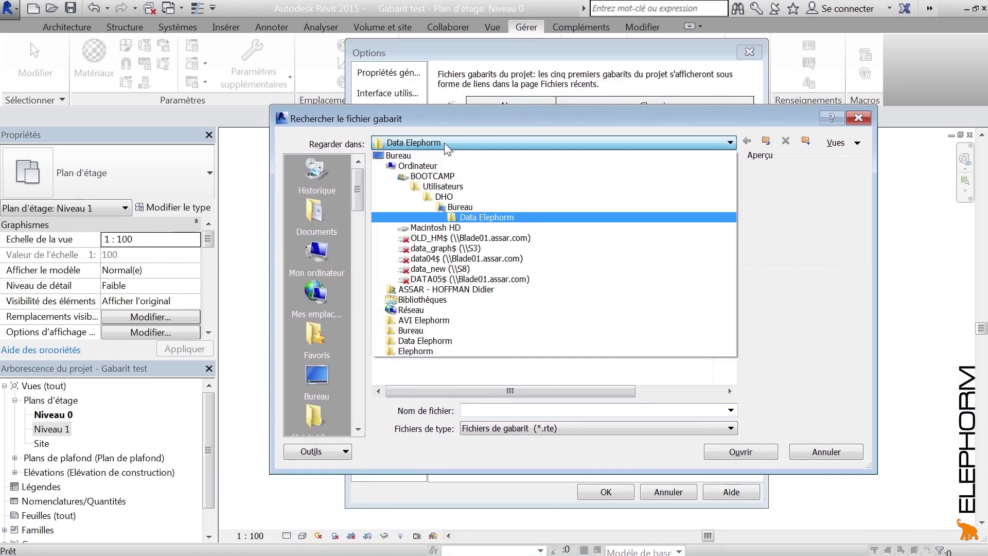
left_click(469, 218)
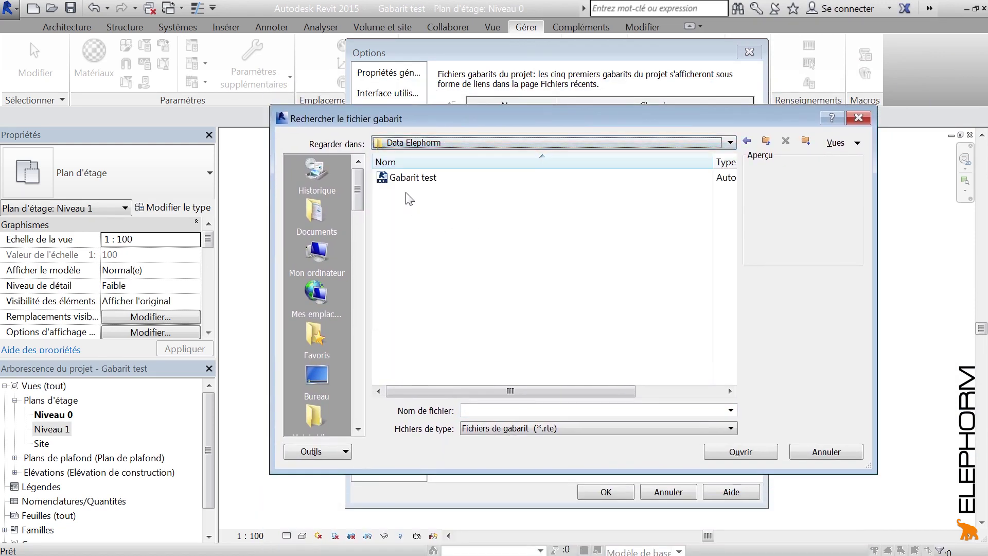
left_click(410, 180)
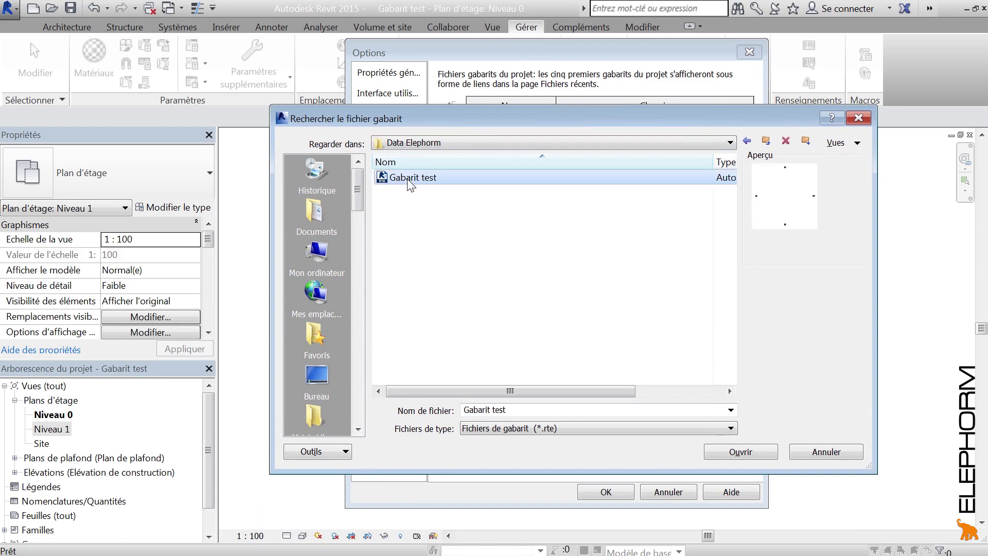
left_click(740, 453)
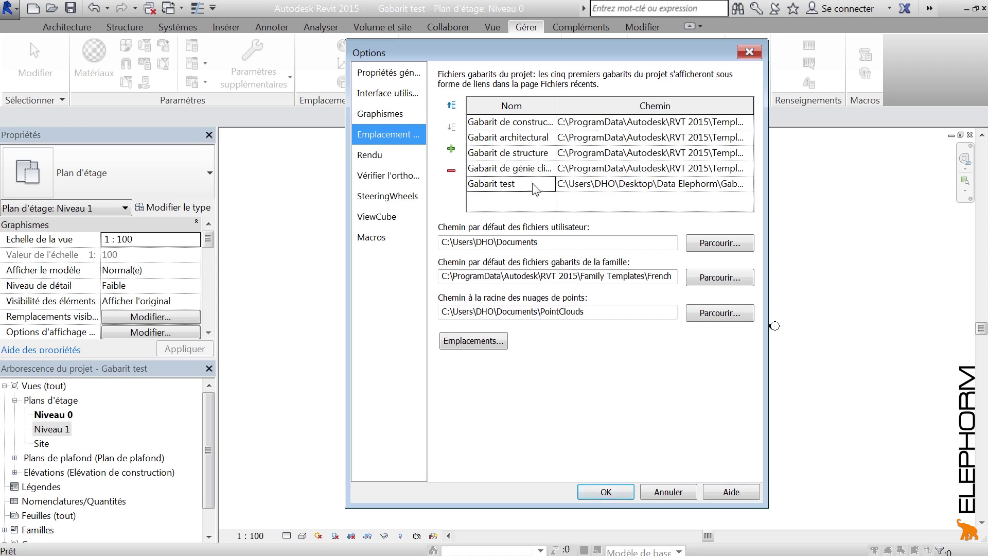
Apply the file location options and close the Gabarit test template file
left_click(610, 493)
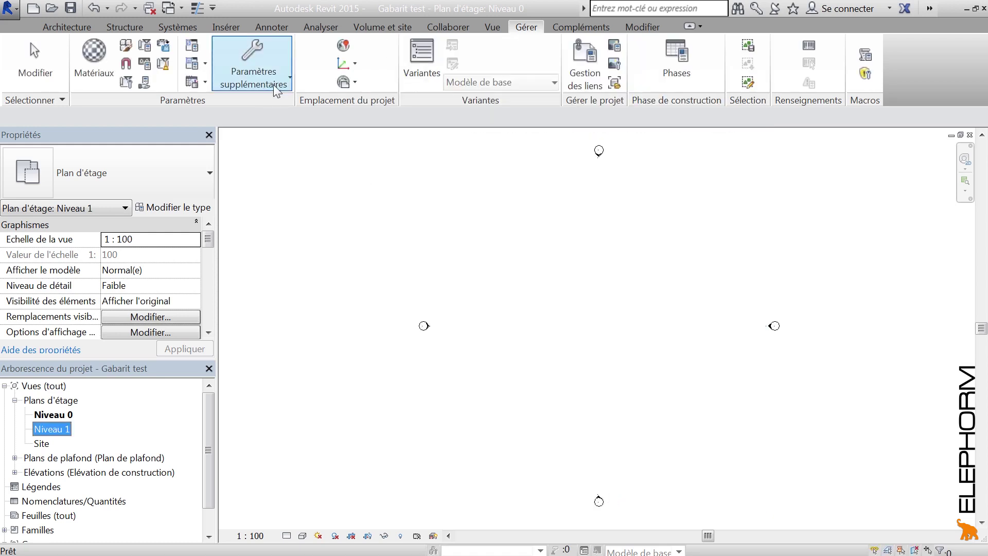
left_click(10, 9)
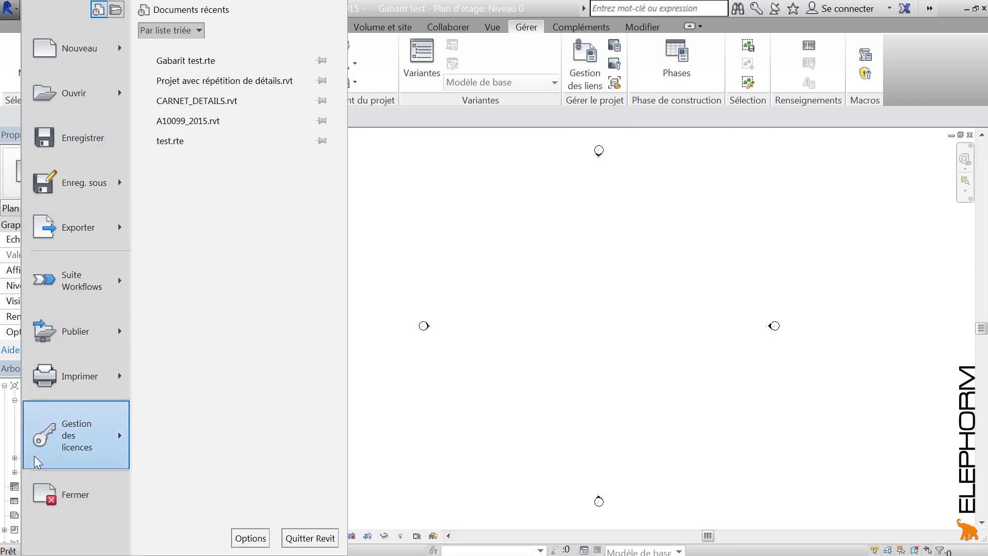
left_click(64, 500)
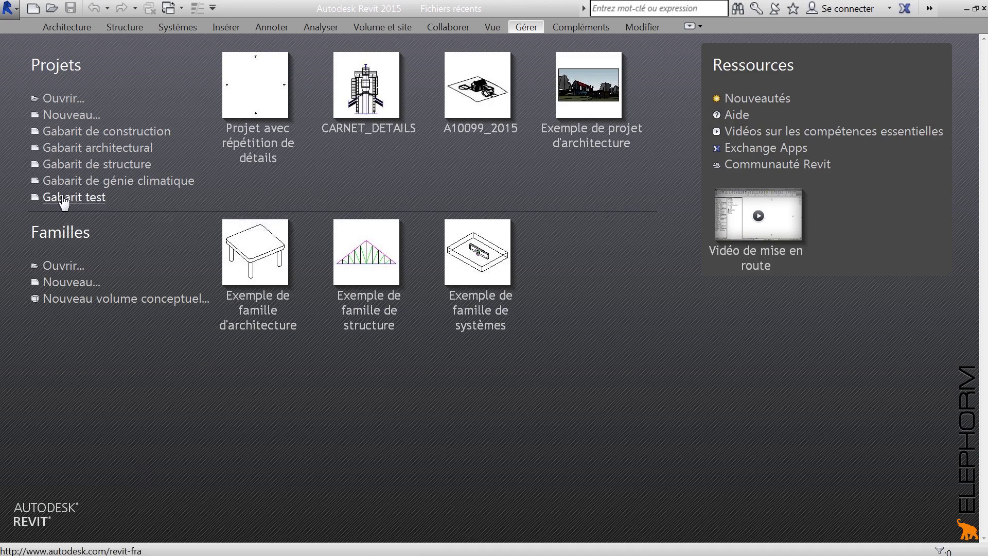
Create a new project from the Gabarit test template and check the length format in its project units
left_click(96, 205)
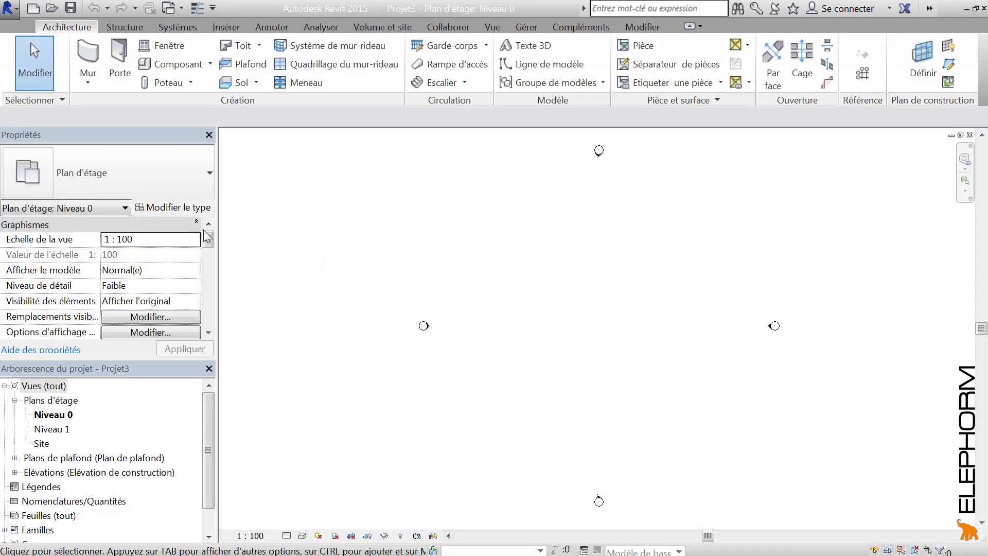
left_click(525, 27)
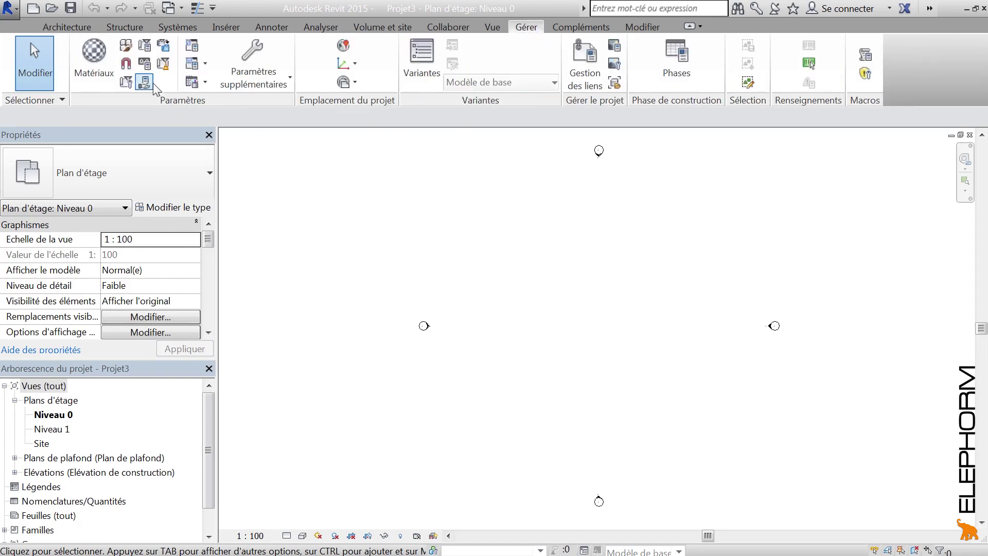
left_click(163, 64)
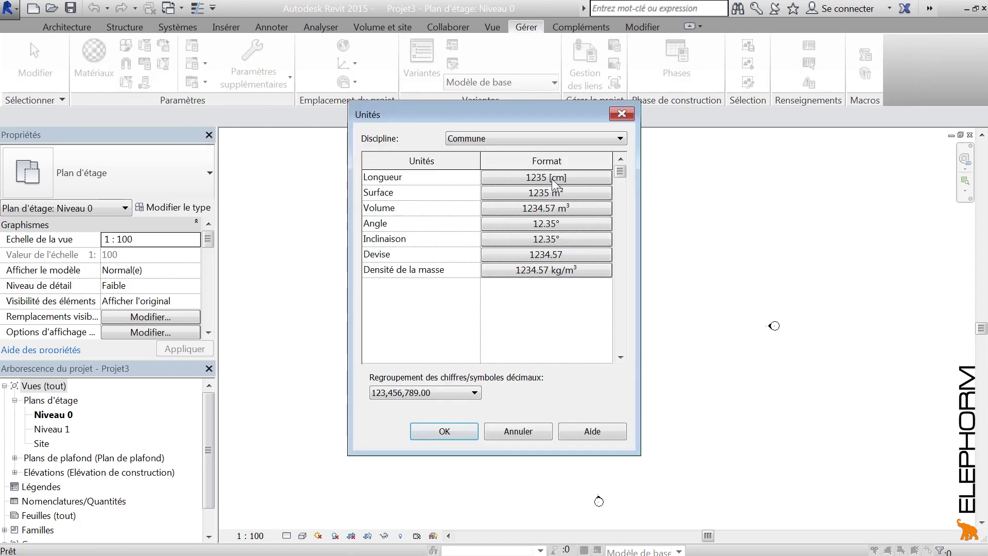
left_click(445, 432)
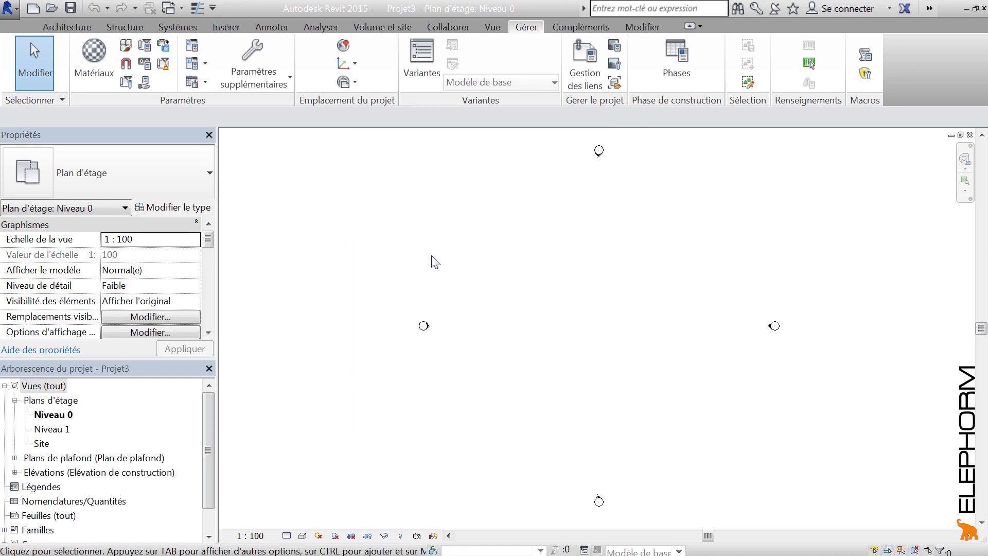
Close the new test project and open the Gabarit test template file from the Data Elephorm folder
left_click(11, 9)
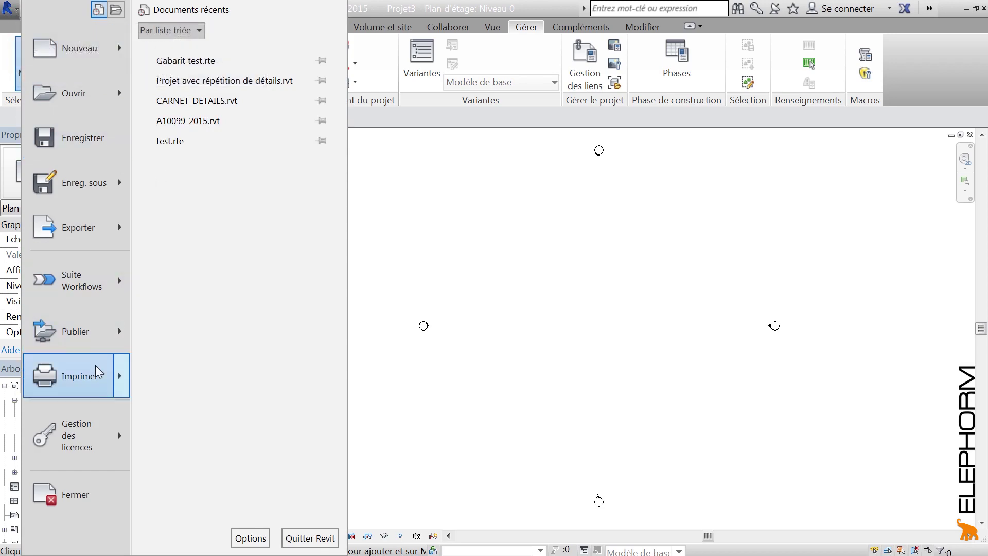
left_click(67, 500)
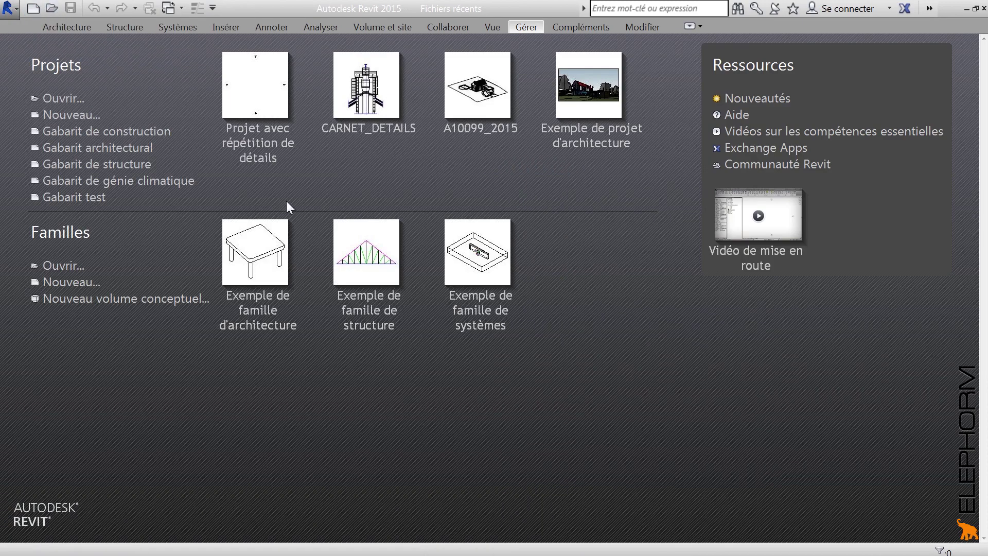
left_click(50, 7)
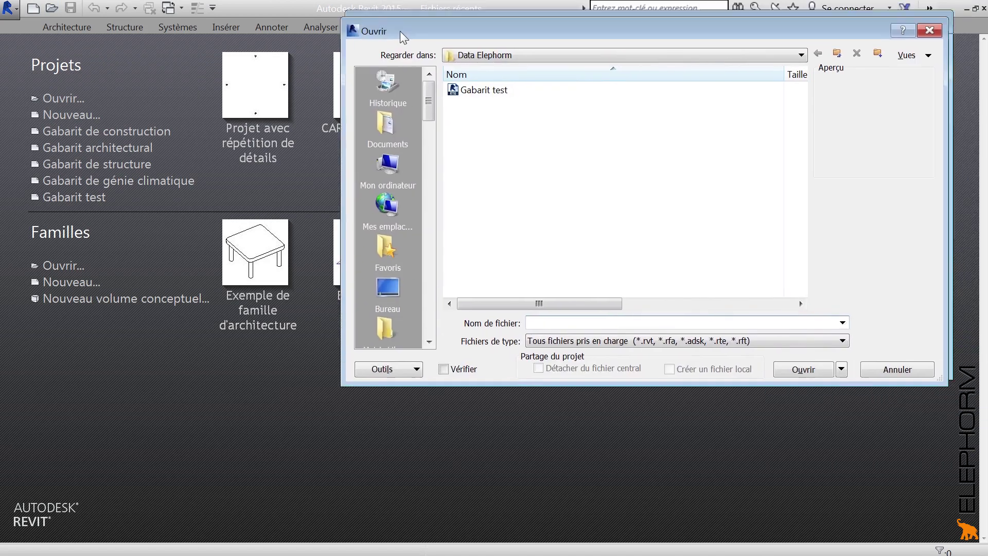
left_click_drag(400, 30, 270, 99)
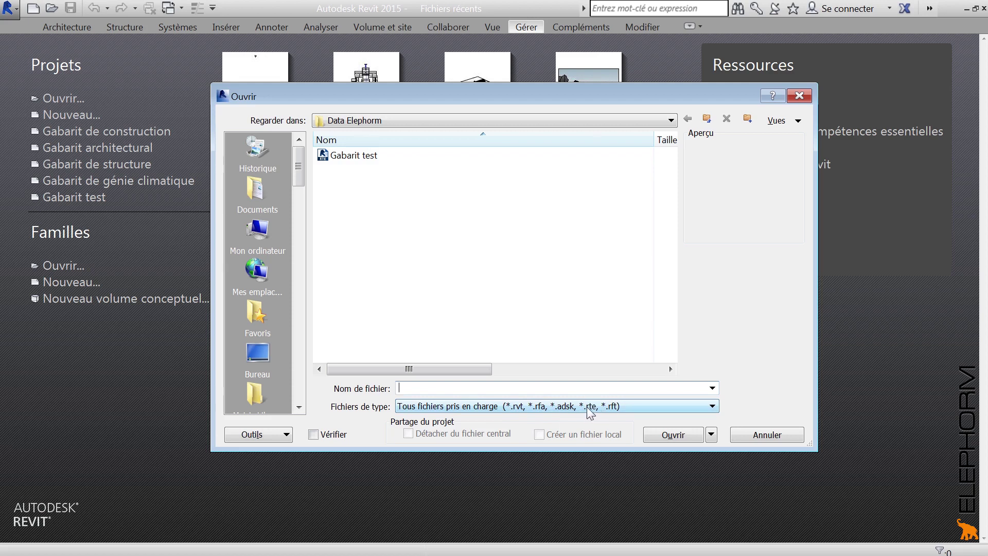
left_click(354, 157)
left_click(670, 435)
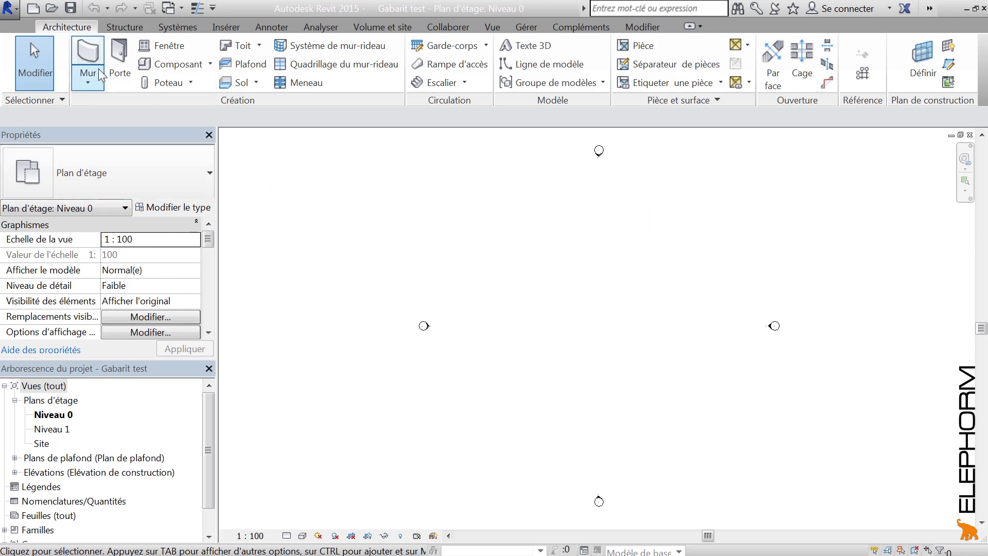
Close the reopened Gabarit test template file
left_click(9, 8)
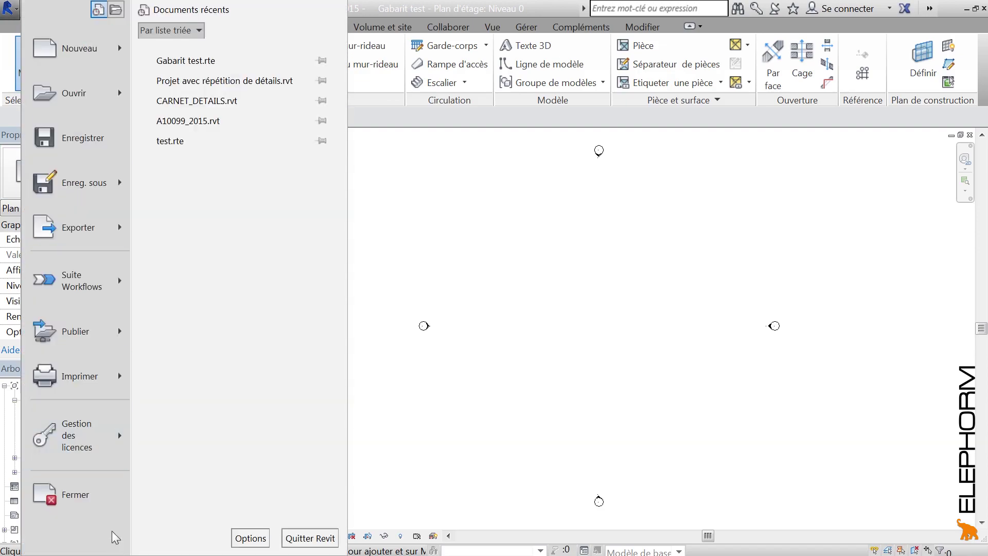